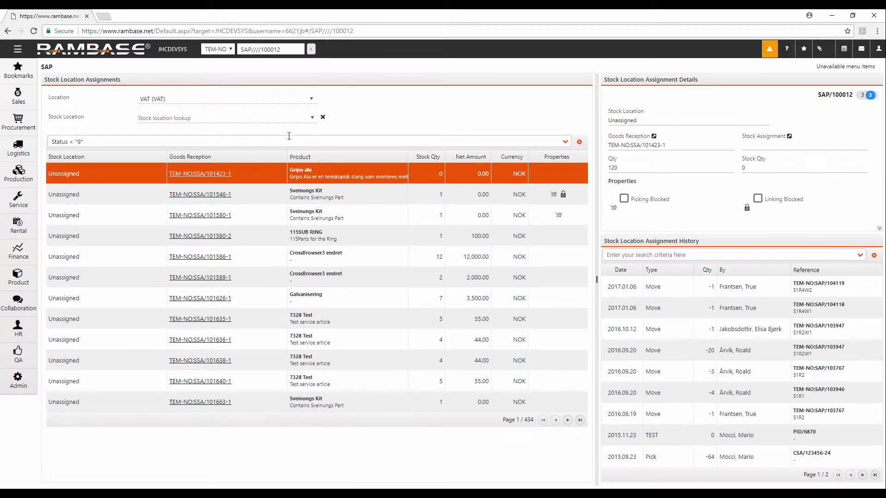
Add an And condition 'ProductName Contains gripo' to the existing Status < 9 filter
left_click(259, 138)
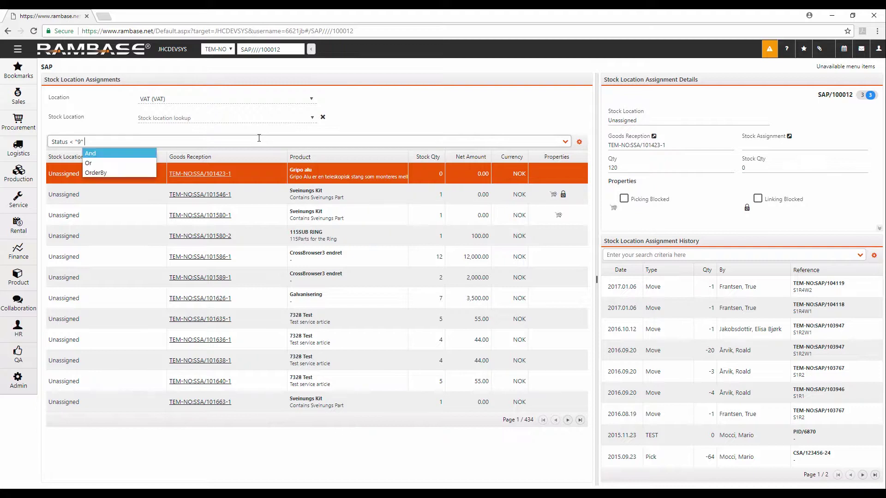
key("Return")
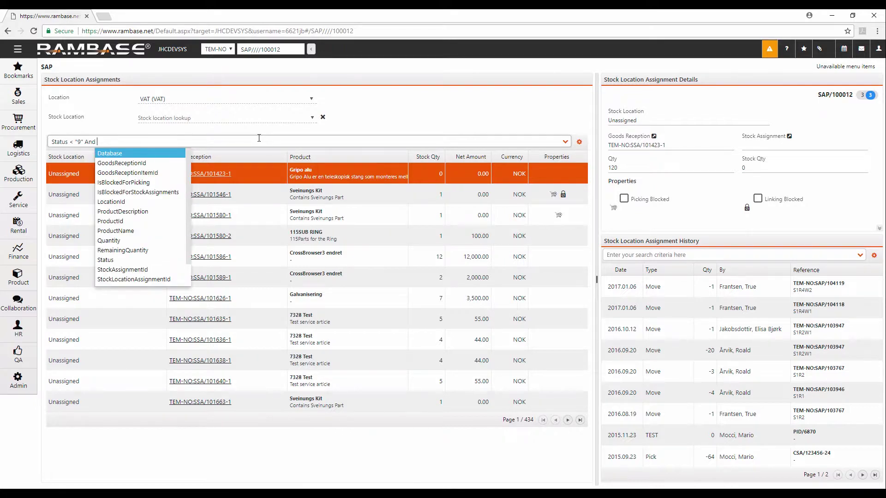
type("P")
key("Down")
key("Down")
key("Return")
key("Down")
key("Down")
key("Return")
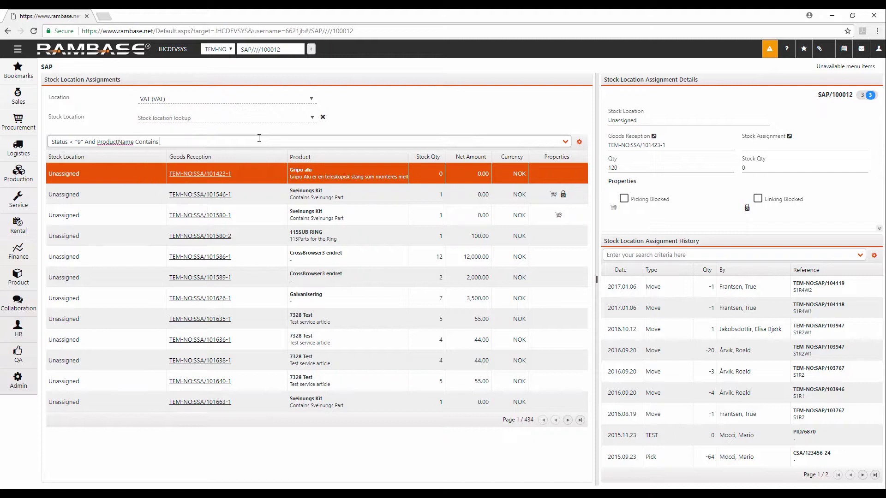
type("gripo")
key("Return")
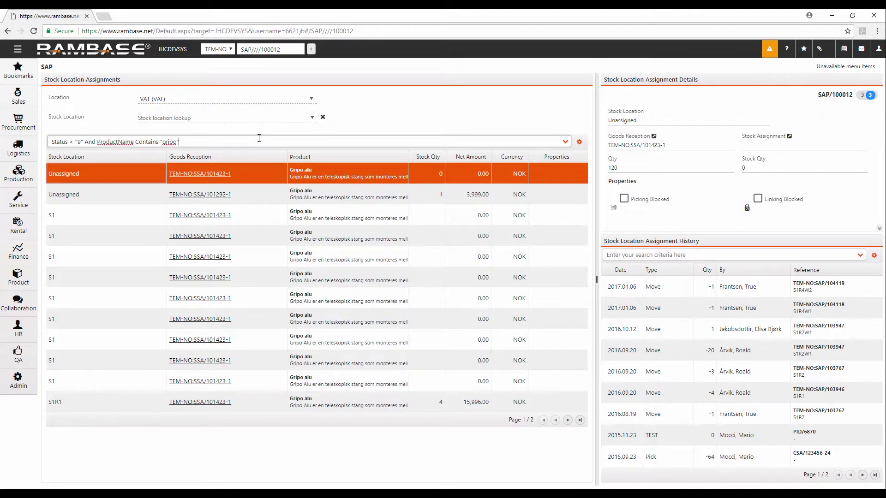